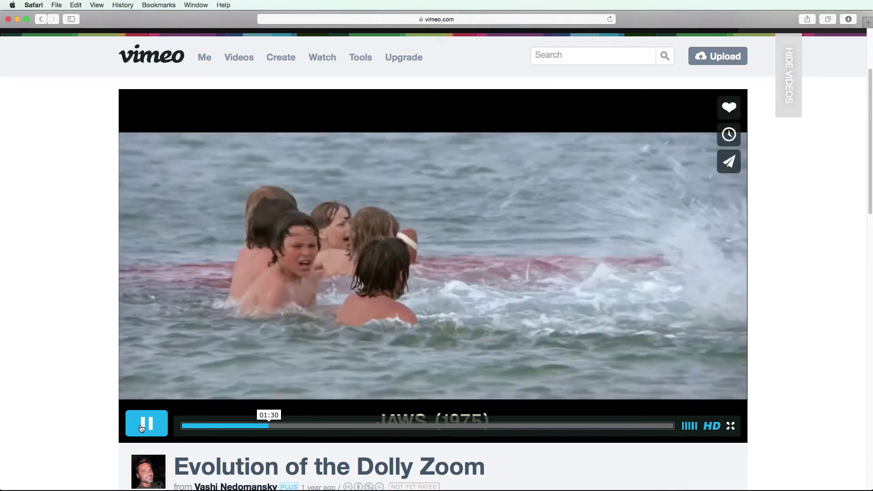
Step: Pause the Evolution of the Dolly Zoom video, scrub back to about 01:25, and switch to Premiere Pro
left_click(142, 428)
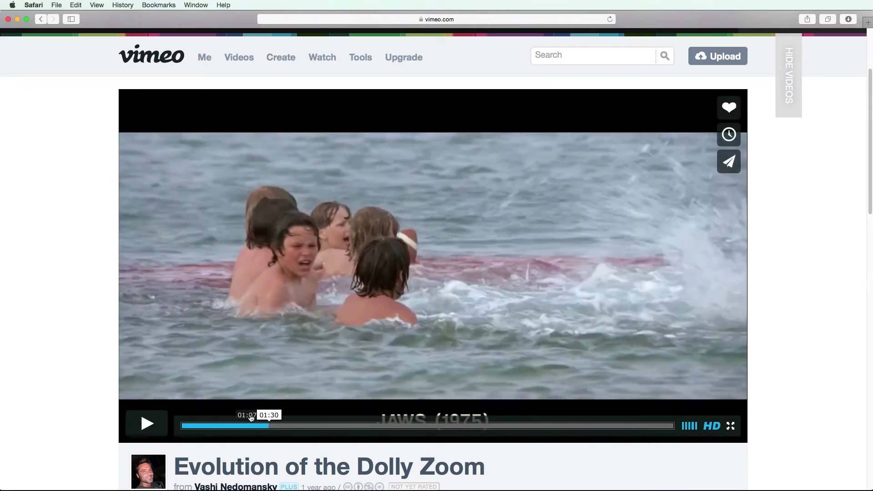
left_click(255, 425)
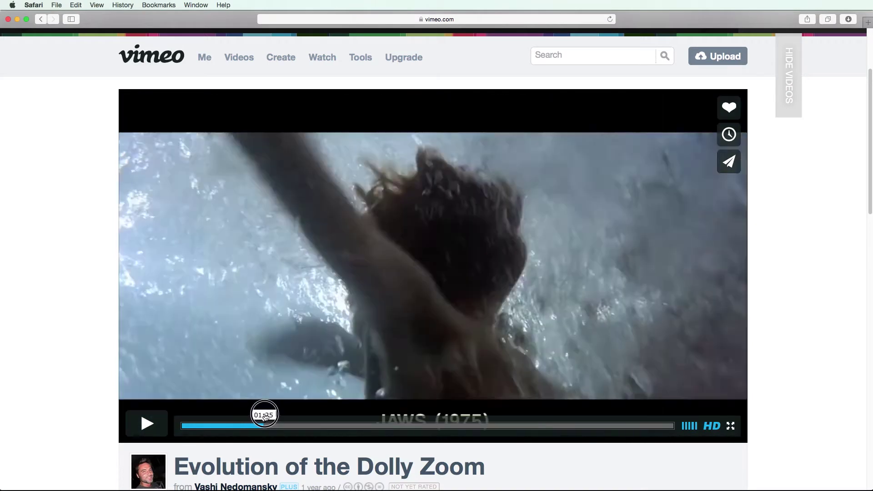
key("super+Tab")
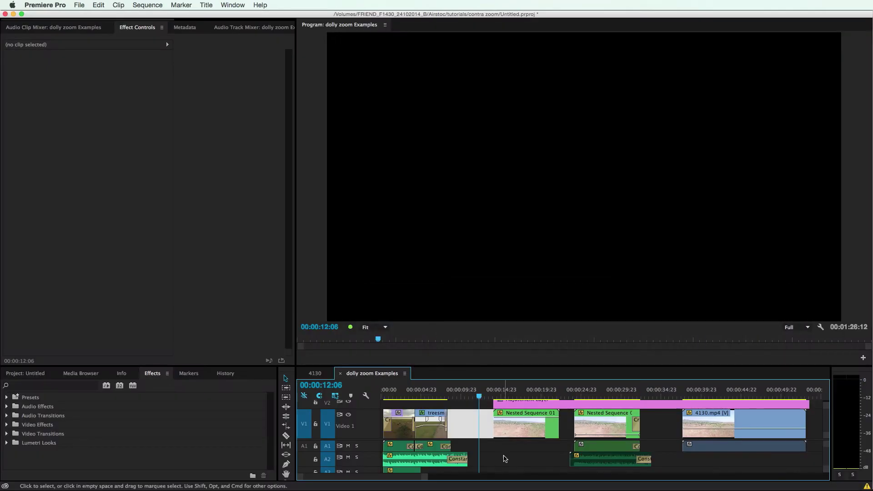
Step: Add a Scale keyframe of 51.5 at the end of the first Nested Sequence 01 clip, at 00:00:22:05
left_click(523, 425)
left_click_drag(641, 392, 538, 395)
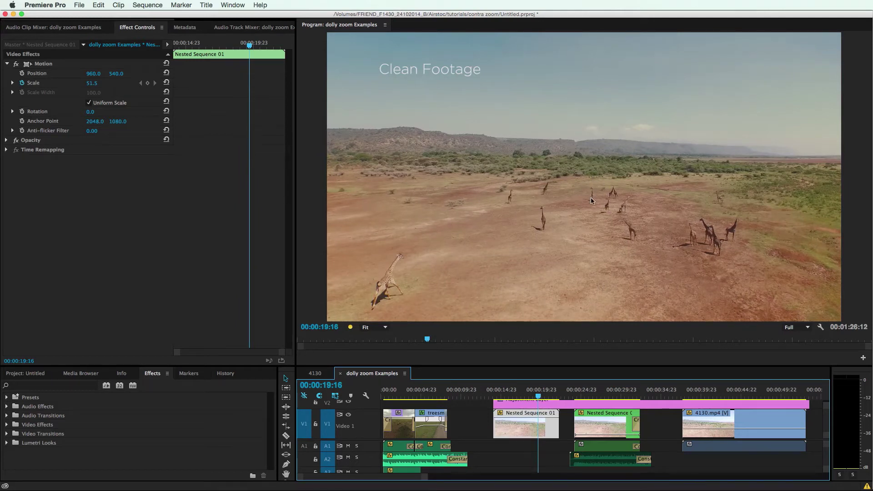
left_click_drag(530, 396, 559, 396)
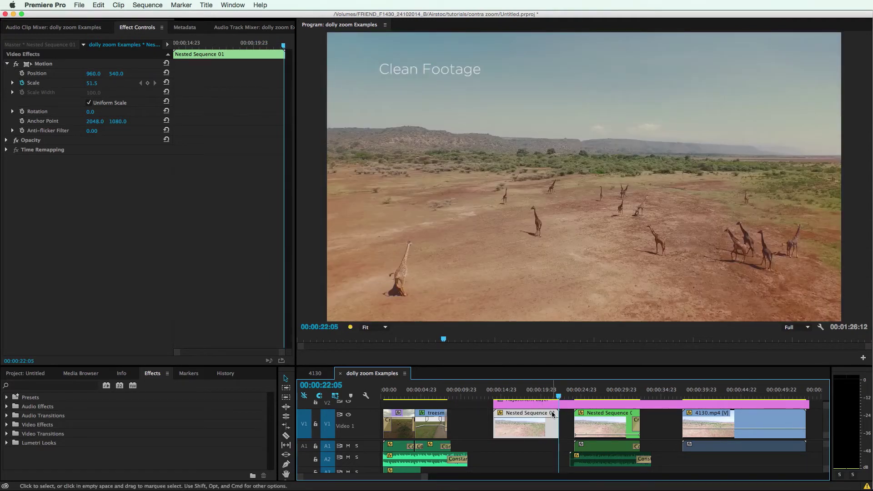
left_click(149, 84)
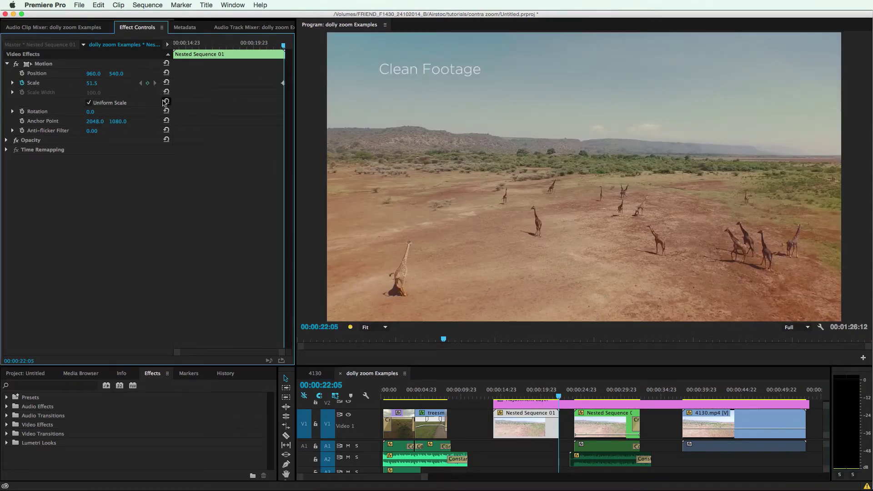
Step: Add a Scale keyframe at the clip's first frame, 00:00:14:02, and set it to 75.5
left_click_drag(497, 395, 495, 395)
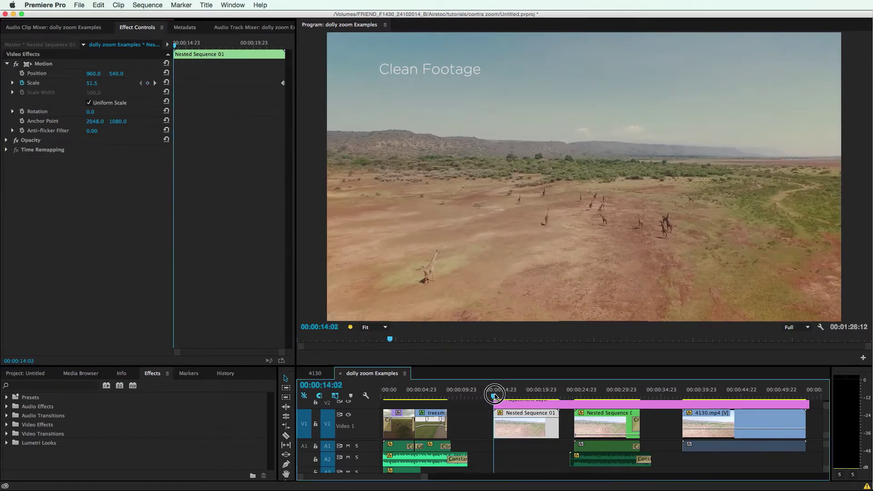
left_click(148, 83)
mouse_move(91, 88)
left_mouse_down()
mouse_move(111, 87)
mouse_move(102, 86)
left_mouse_up()
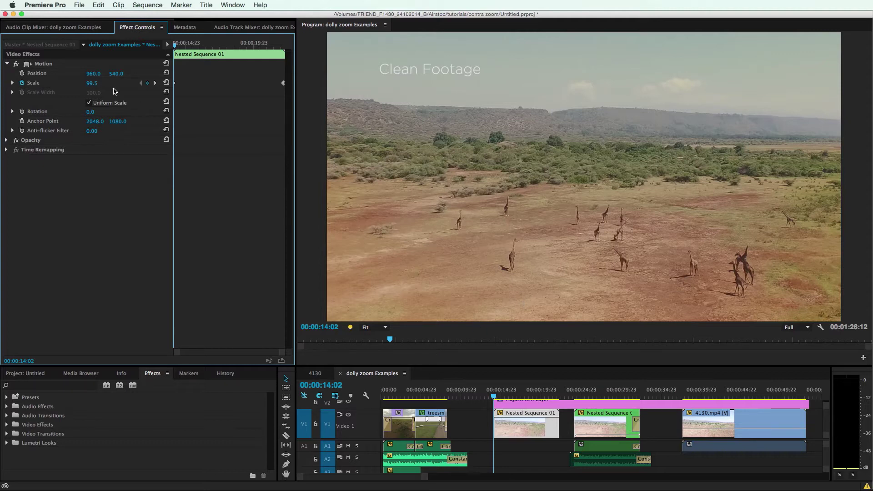
left_click_drag(93, 82, 83, 82)
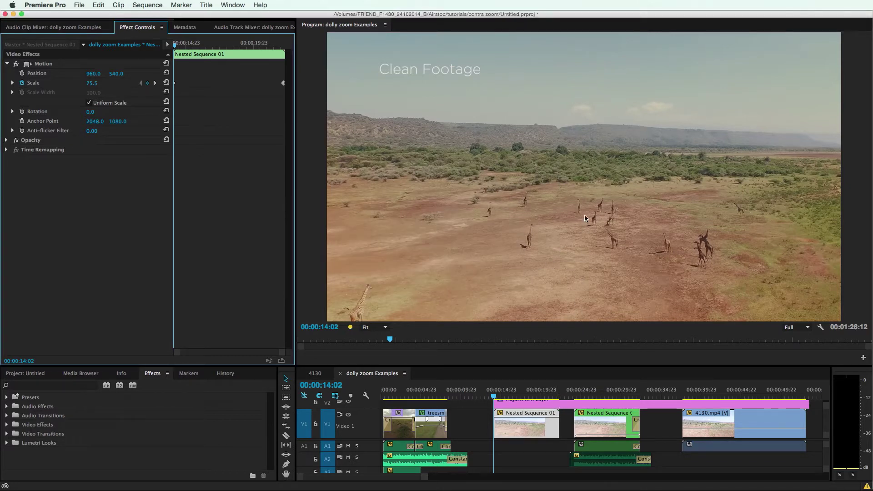
Step: Compare the giraffes' size at the clip's start and end, and set the starting Scale keyframe to 81.5
left_click(558, 395)
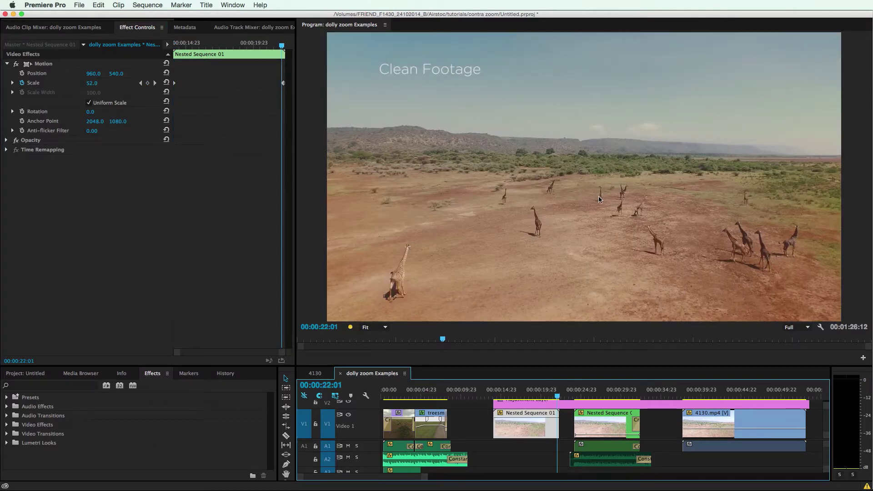
left_click(497, 395)
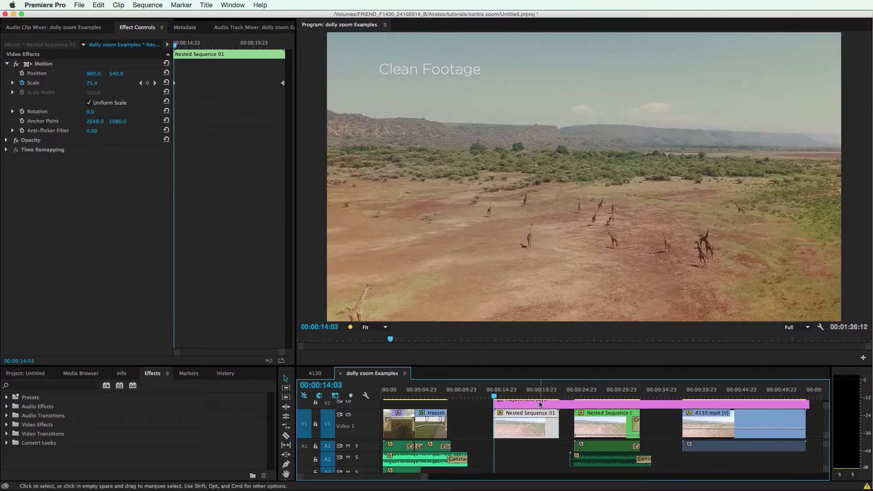
left_click(558, 392)
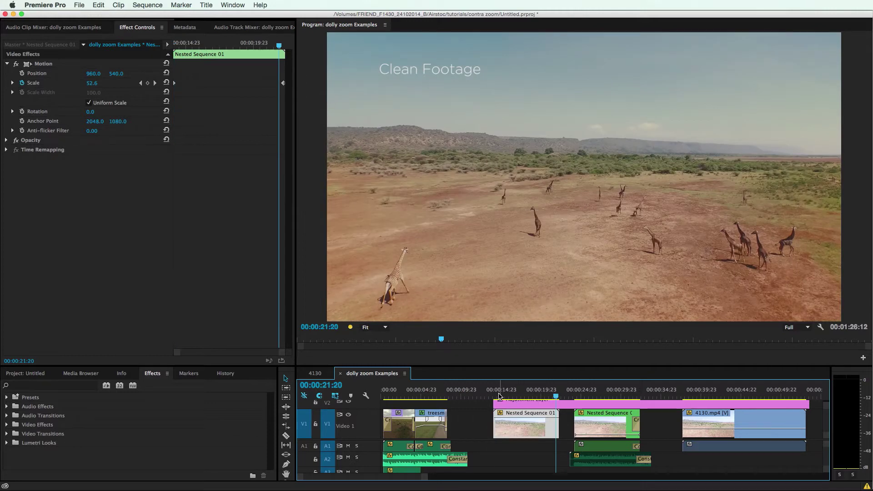
left_click(495, 394)
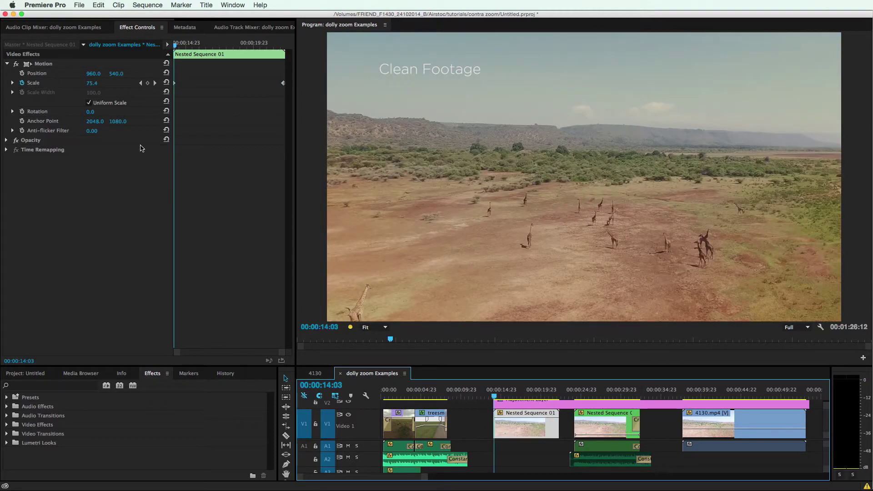
left_click(141, 82)
left_click_drag(92, 83, 148, 131)
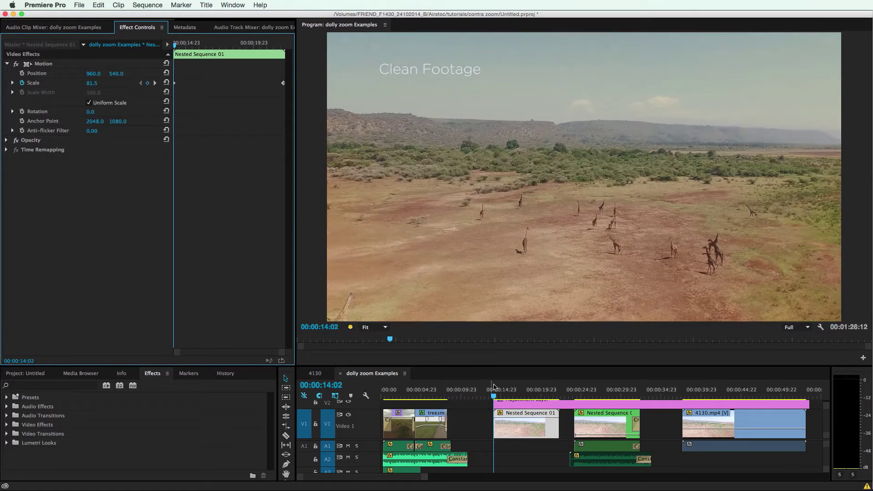
left_click(558, 393)
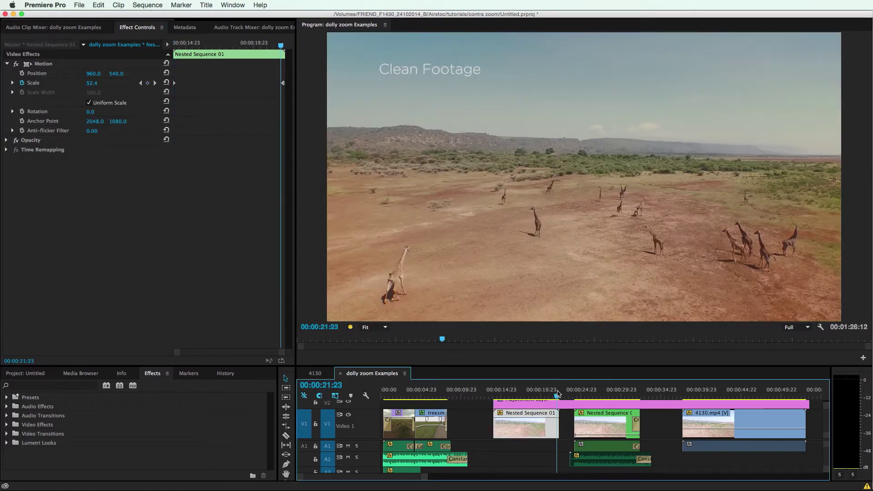
left_click(499, 392)
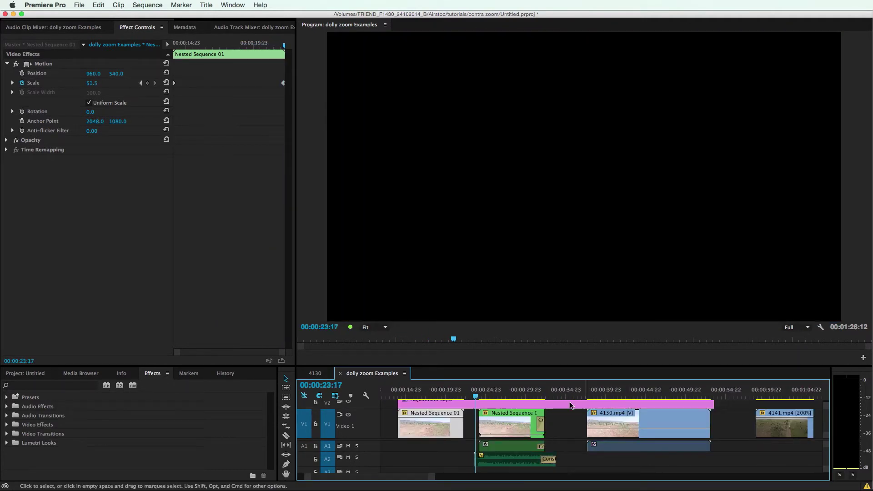
Step: Play through the 4141.mp4 clip of the vehicle on the dirt road
scroll(606, 415, "right", 3)
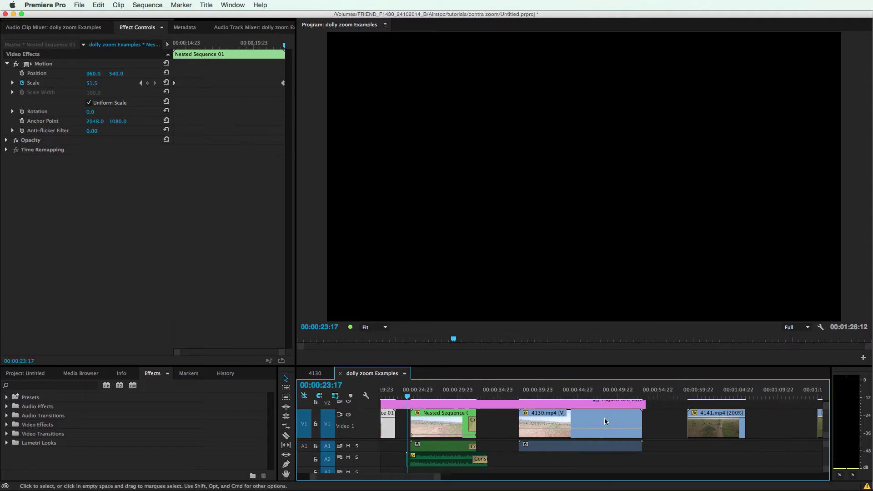
left_click(686, 394)
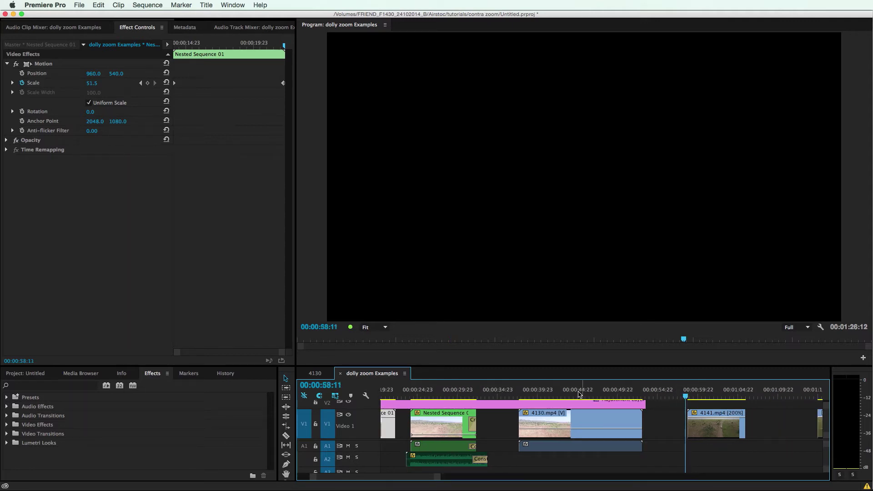
left_click_drag(682, 400, 692, 398)
key("space")
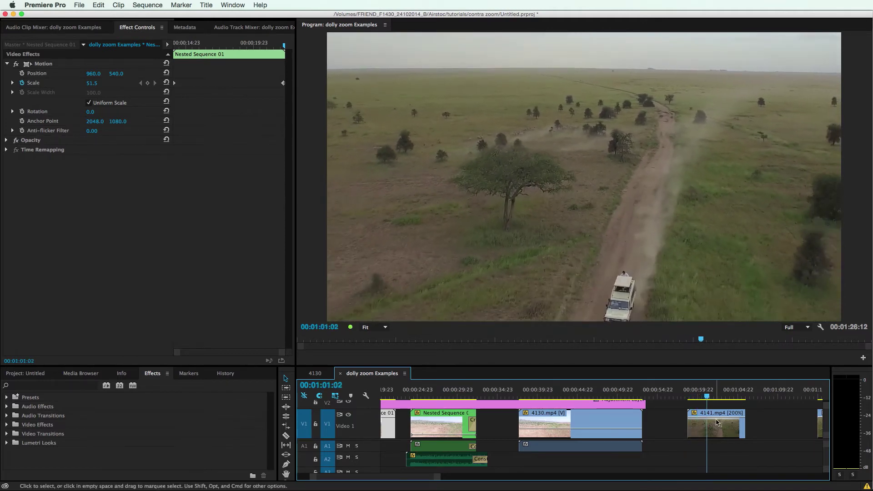
left_click(699, 394)
Step: Keyframe the Scale of 4141.mp4 from 50 at its first frame to 100 near its end, at 00:01:05:19
left_click_drag(698, 393, 745, 394)
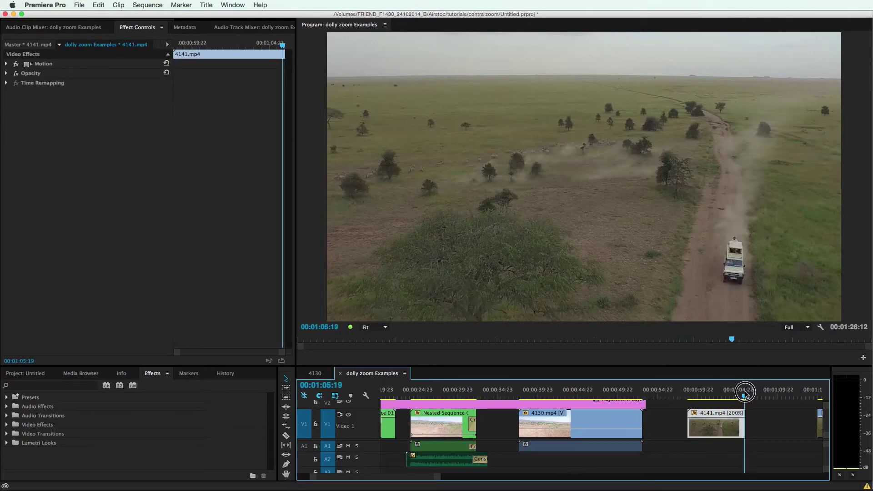
left_click(6, 64)
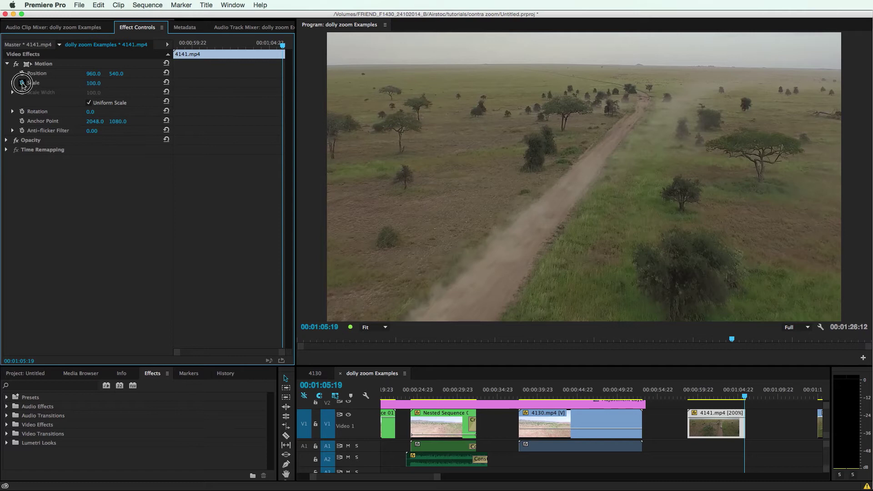
left_click(689, 395)
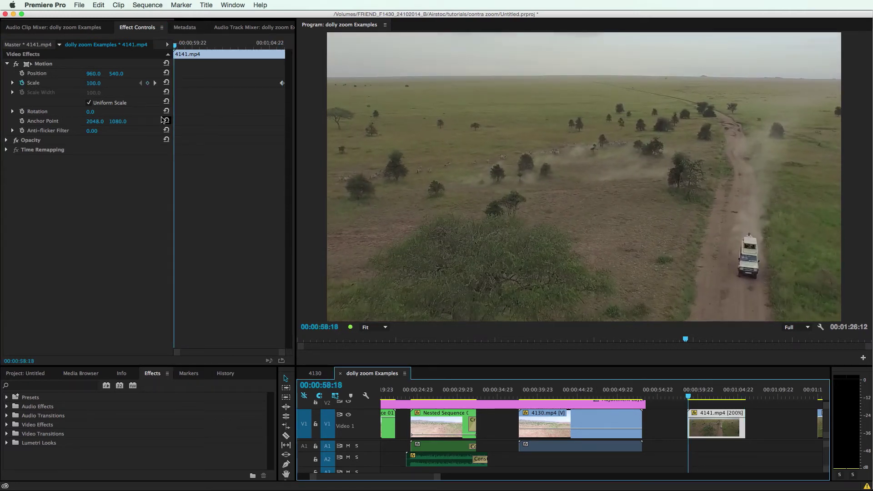
left_click(88, 84)
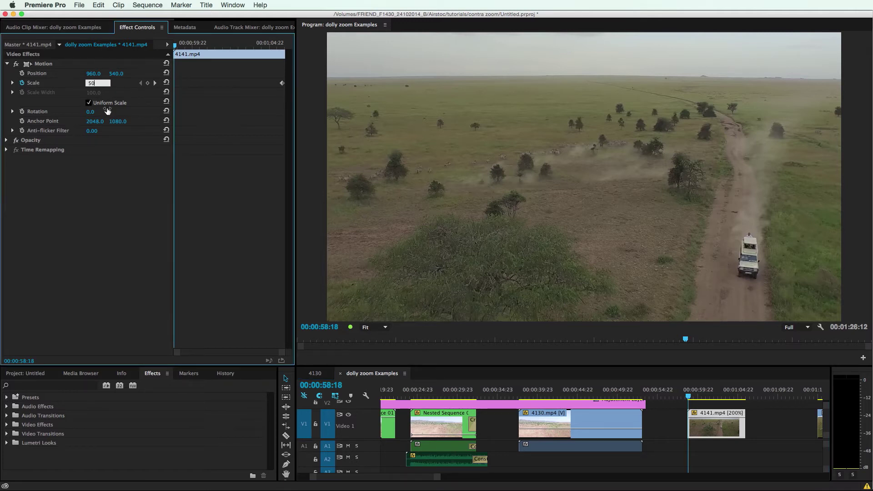
key("Return")
Step: Preview the scaled 4141.mp4 clip and replace it with a linked After Effects composition
key("space")
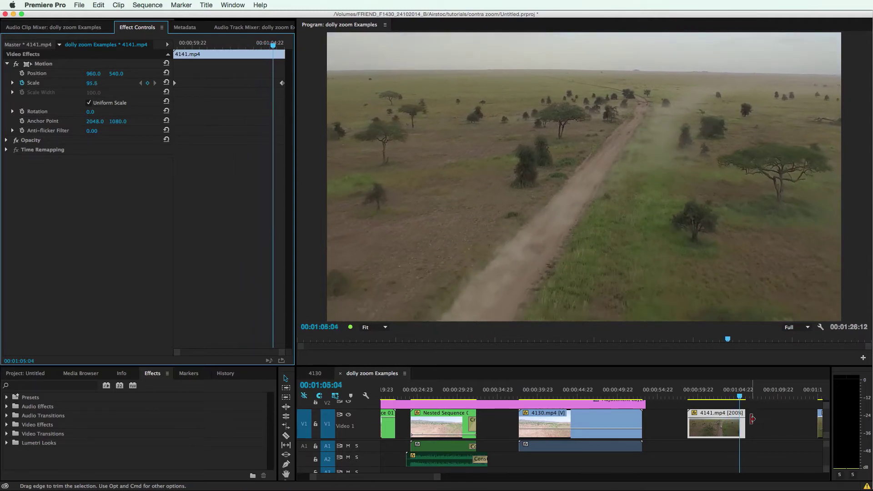
key("Up")
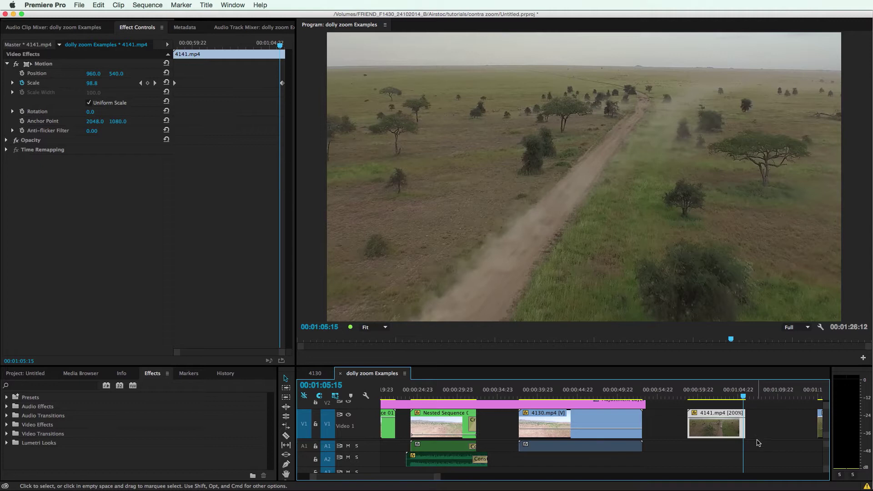
right_click(715, 416)
left_click(666, 396)
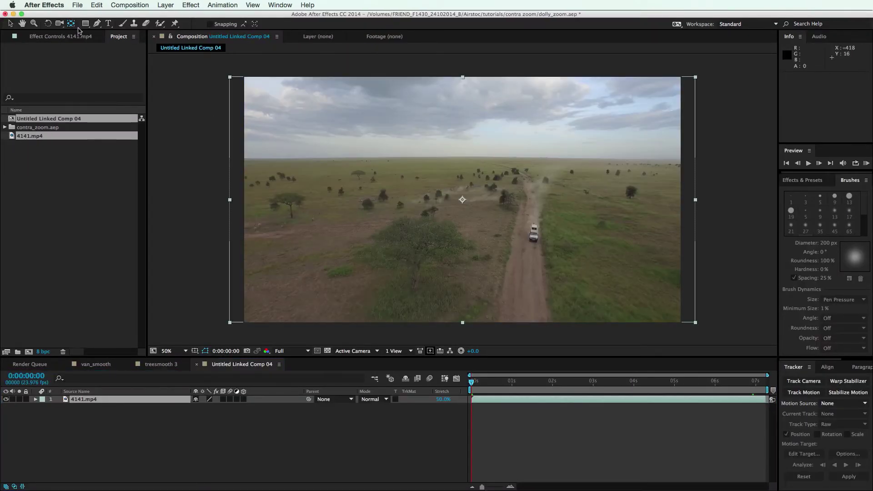
Step: Move the 4141.mp4 layer's anchor point to the base of the dark tree beside the road
left_click_drag(462, 200, 504, 204)
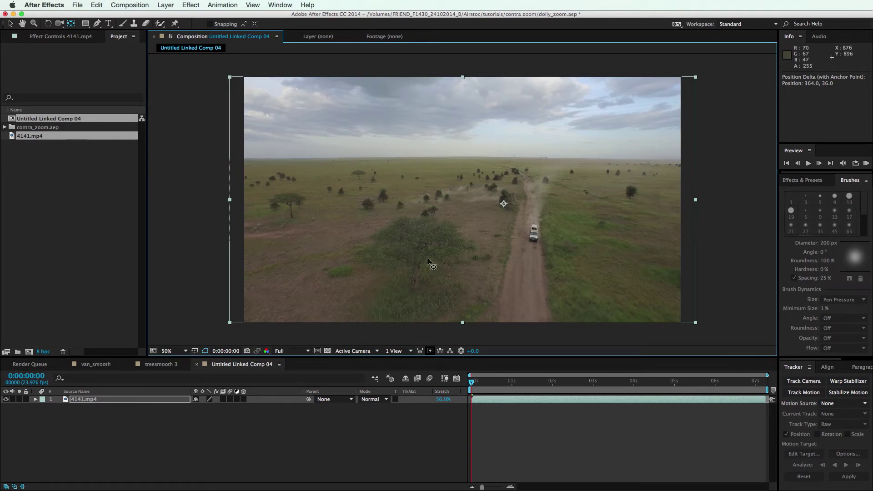
key("period")
key("period")
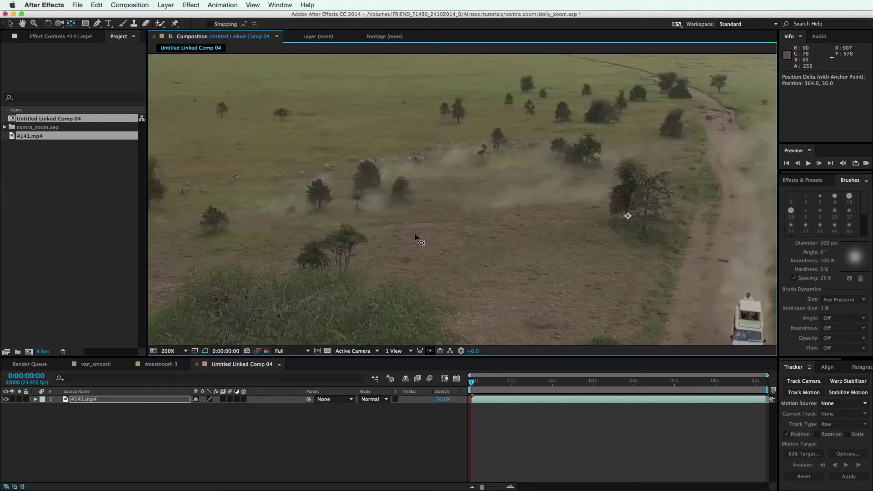
key("h")
left_click_drag(504, 253, 372, 236)
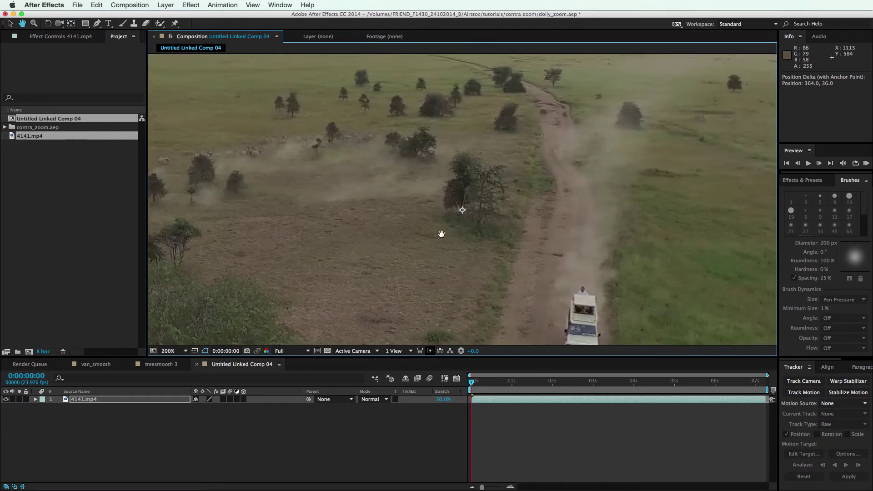
key("v")
left_click(462, 211)
left_click(71, 23)
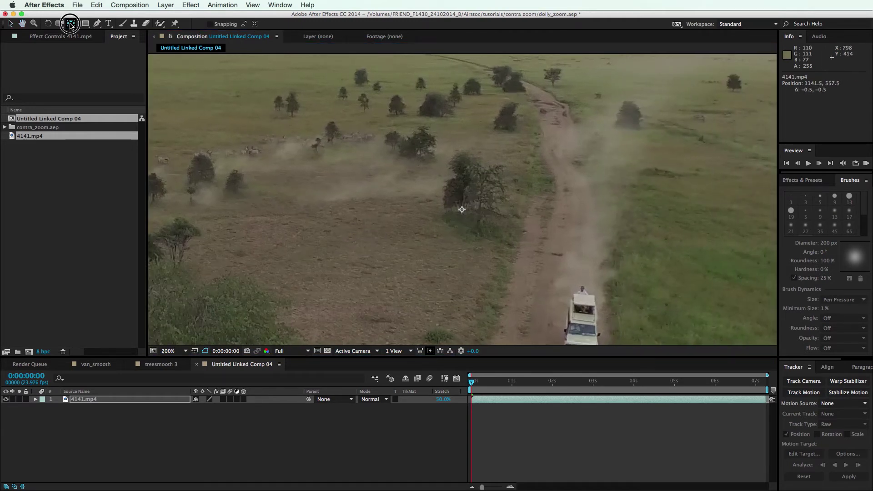
left_click_drag(462, 211, 460, 212)
Step: Start Stabilize Motion on the 4141.mp4 layer and fit Track Point 1 around the trunk base of the roadside tree
left_click(486, 398)
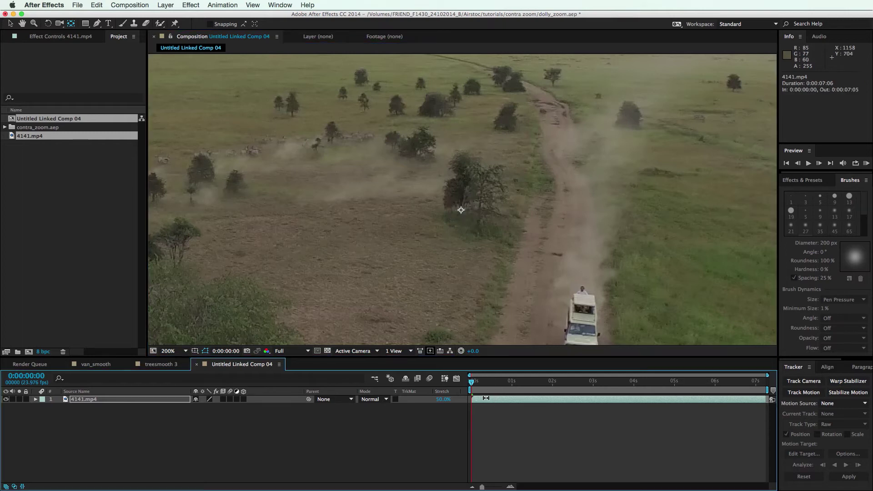
left_click(848, 392)
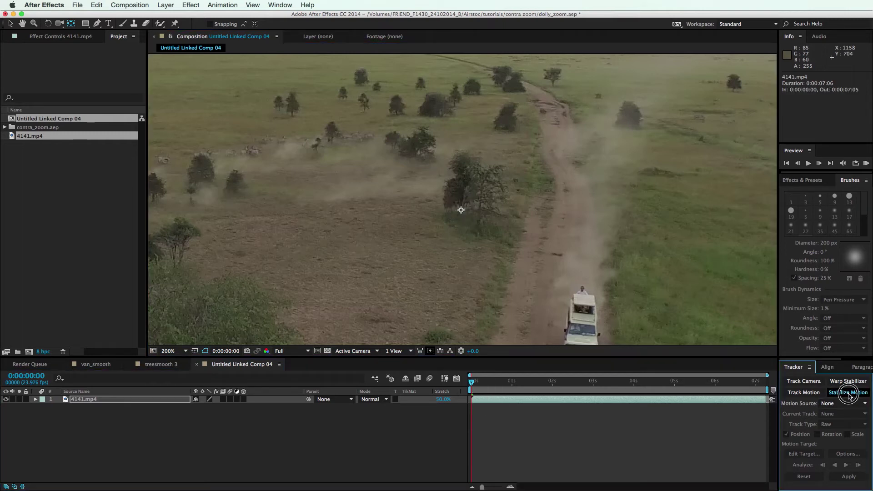
left_click_drag(480, 199, 497, 222)
left_click_drag(471, 191, 475, 196)
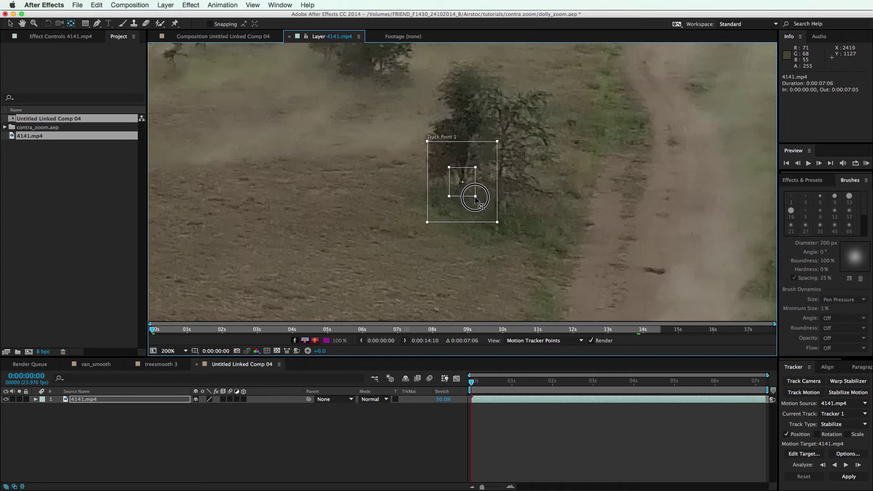
Step: Analyze Track Point 1 forward through 4141.mp4 and apply the stabilization in the X and Y dimensions
left_click(847, 467)
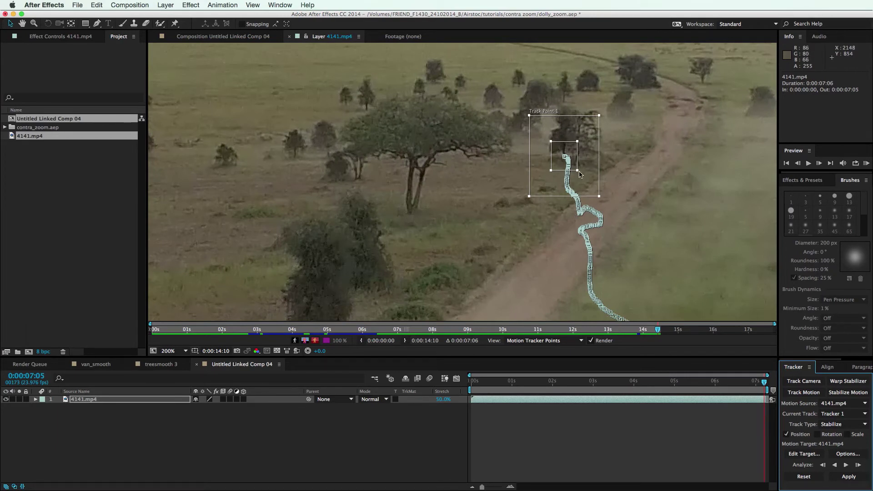
left_click(851, 480)
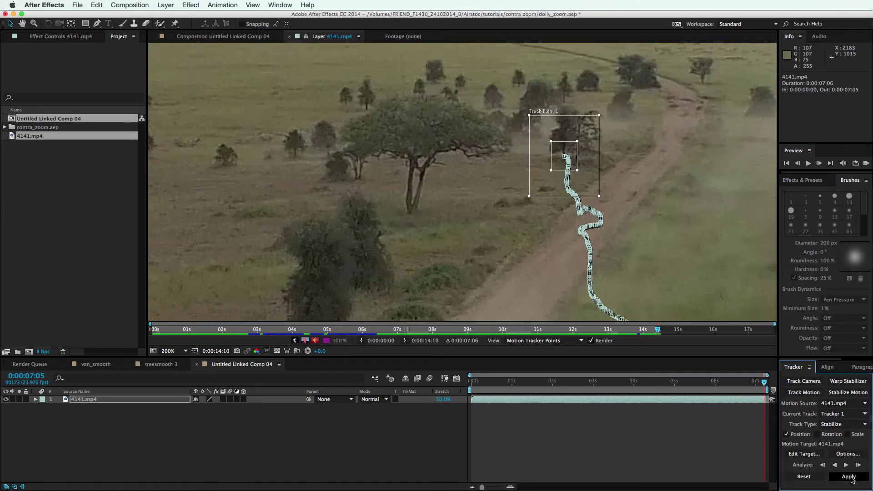
left_click(605, 315)
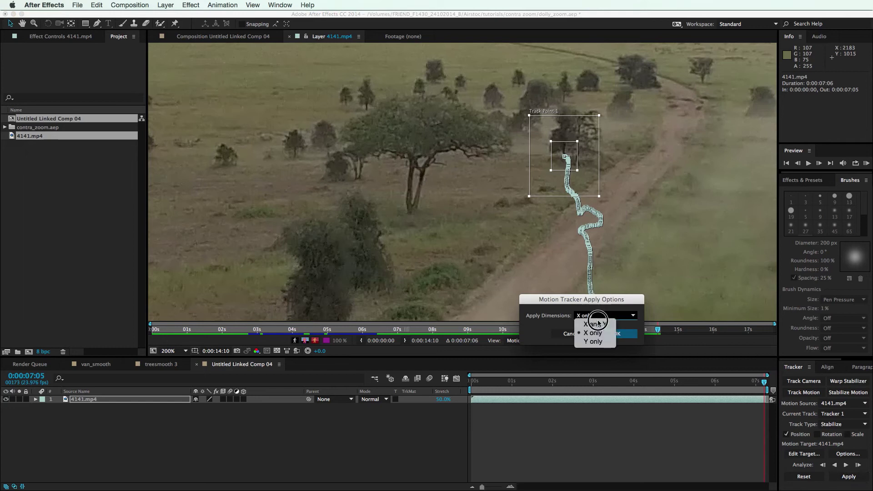
left_click(591, 317)
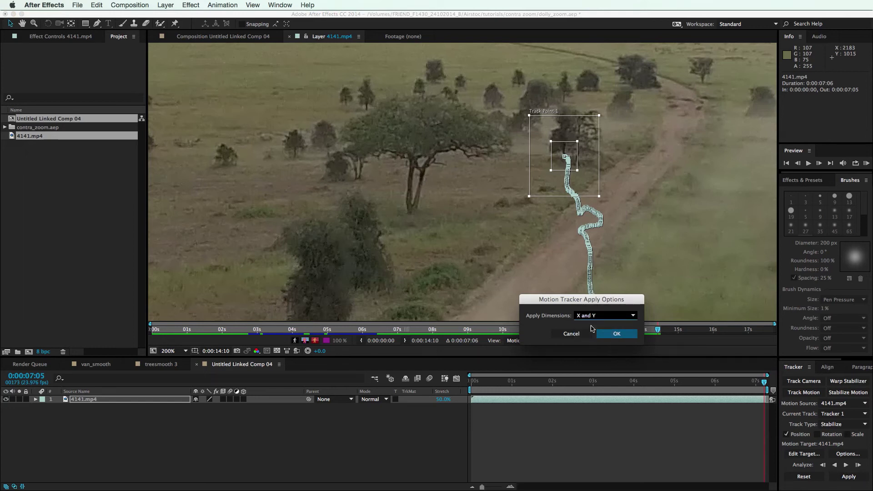
left_click(617, 335)
Step: Return to the composition's first frame, collapse the tracker data, and show only the Scale keyframes of the 4141.mp4 layer
left_click_drag(468, 380, 305, 397)
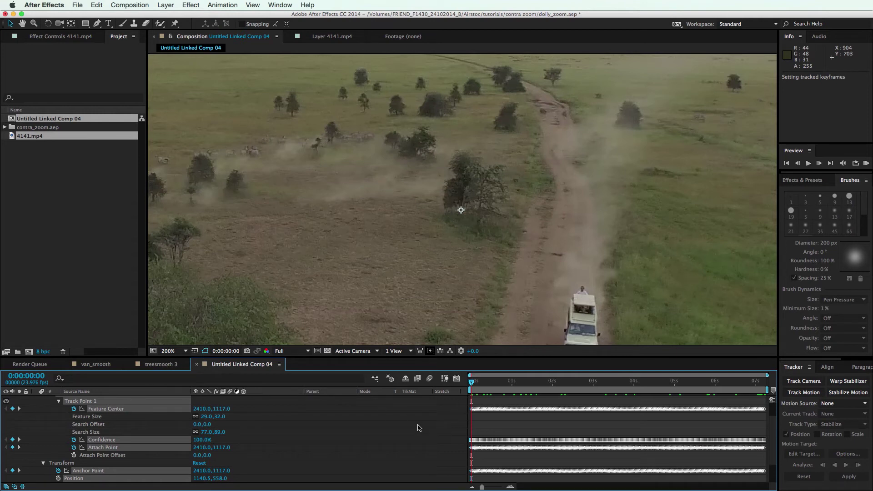
left_click(263, 419)
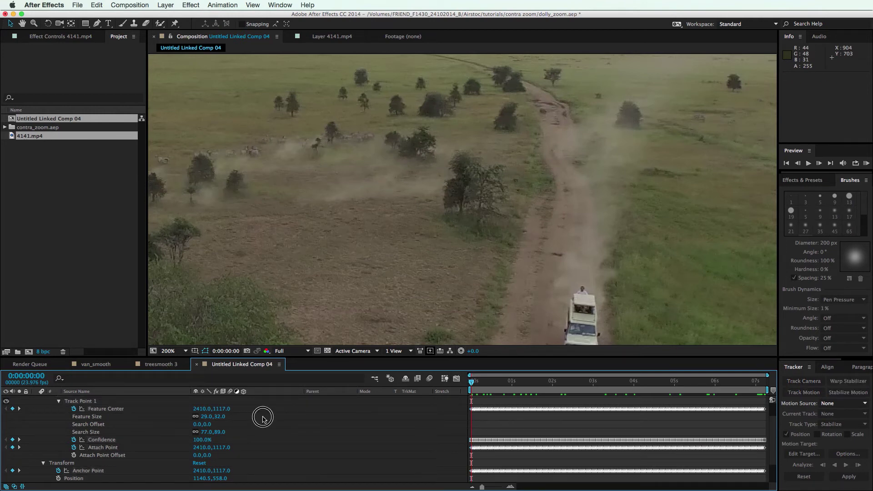
left_click_drag(774, 431, 521, 419)
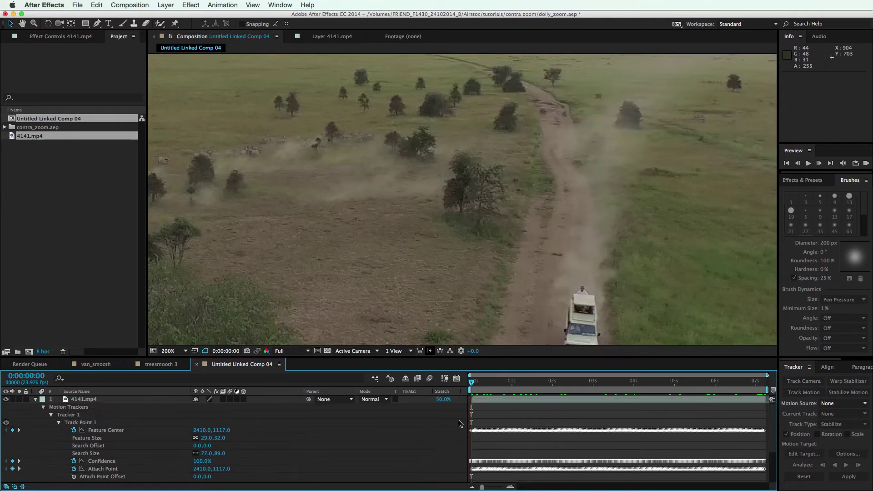
left_click(35, 400)
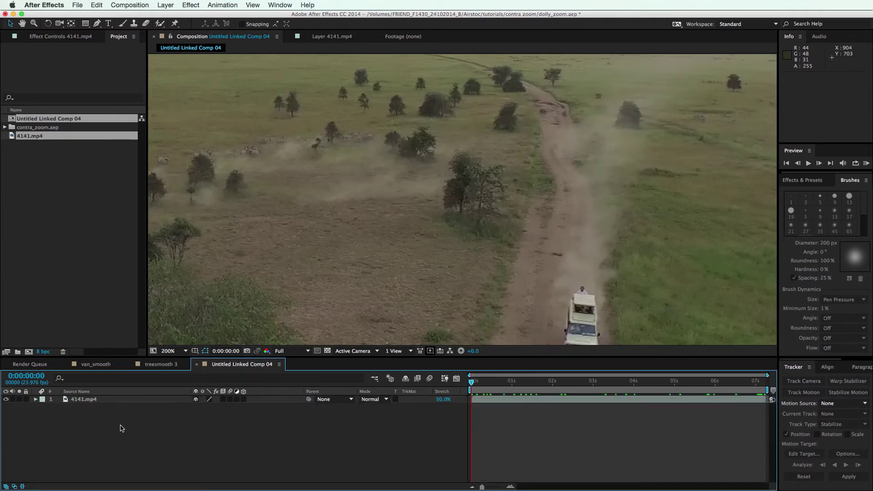
left_click(66, 400)
key("s")
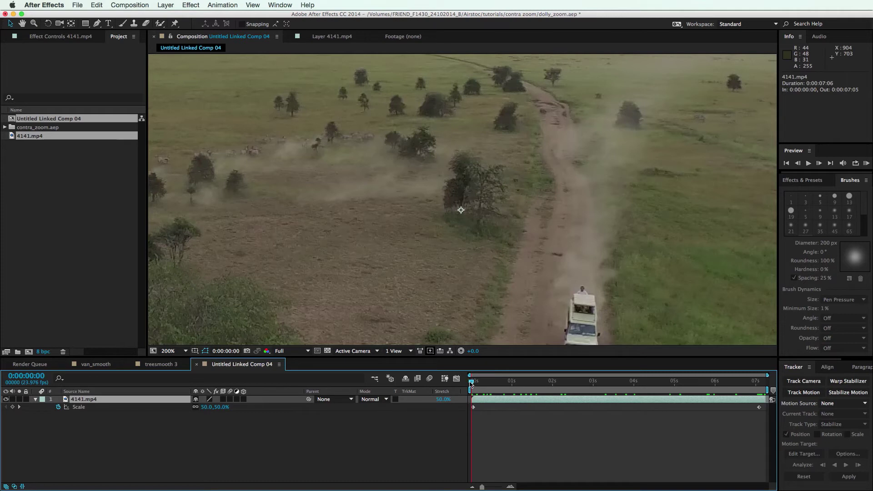
Step: Set the layer's last Scale keyframe, at 0:00:07:02, to 75%
left_click_drag(471, 385, 473, 384)
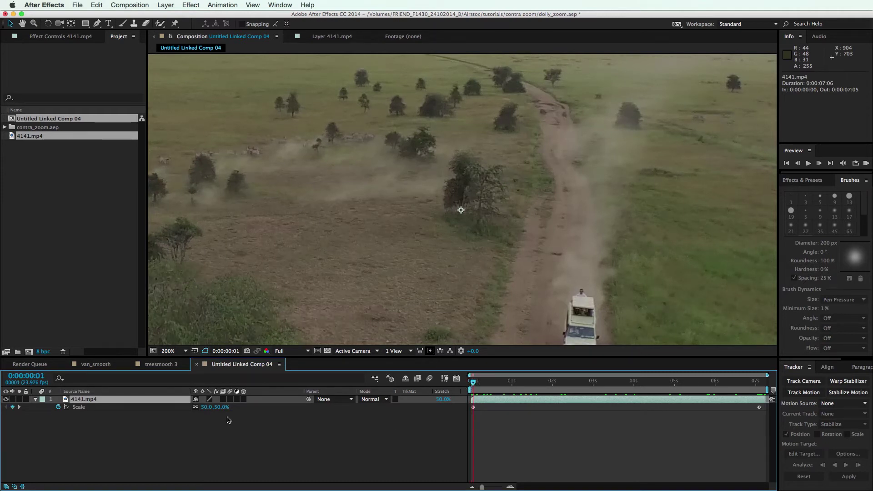
left_click_drag(473, 384, 757, 399)
left_click(759, 407)
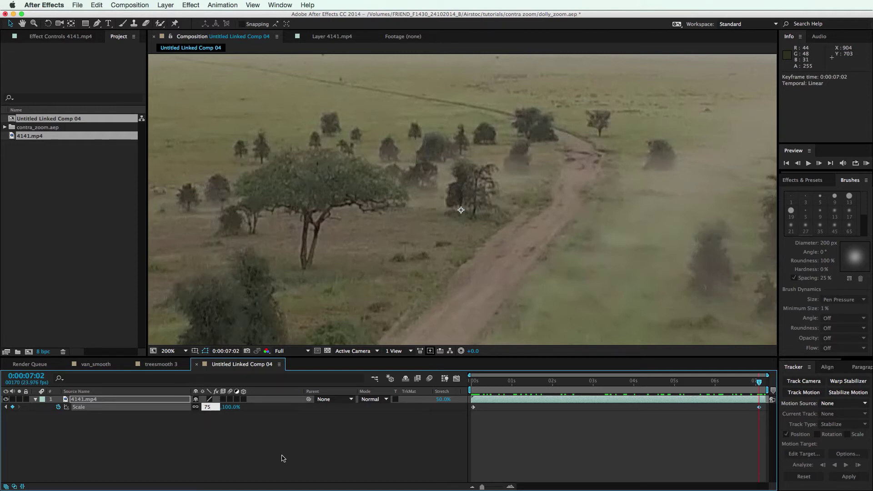
key("Return")
Step: Fit the whole composition in the viewer and preview the stabilized zoom from its beginning
left_click_drag(476, 386, 435, 390)
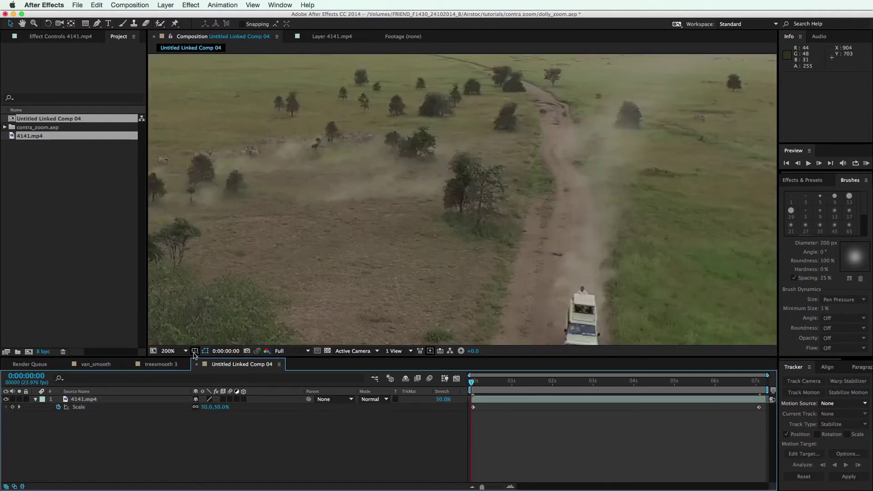
left_click(169, 350)
left_click(182, 366)
left_click(406, 464)
key("KP_0")
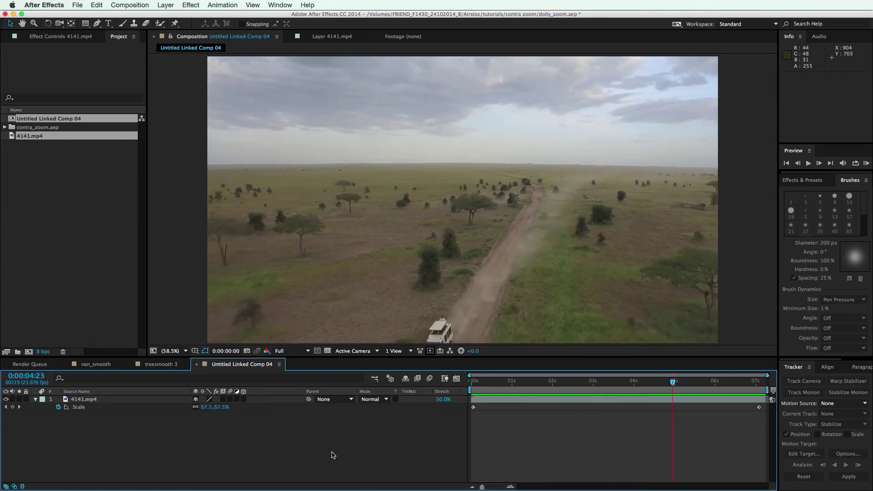
left_click(276, 473)
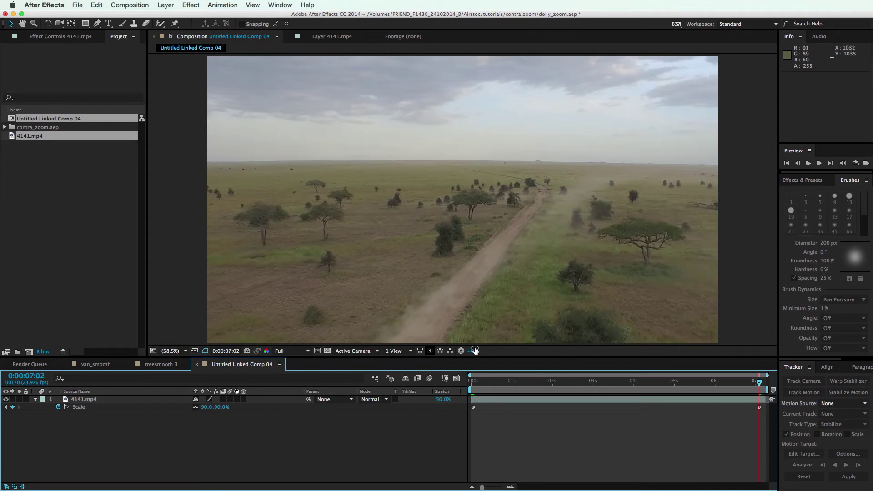
Step: Set the last Scale keyframe of 4141.mp4 to 100% and move it earlier to 0:00:05:15
left_click_drag(473, 389, 756, 402)
left_click_drag(208, 411, 214, 406)
left_click_drag(759, 407, 700, 407)
Step: Move the 100% Scale keyframe to 0:00:04:08, and preview with the work area ending there
left_click_drag(701, 384, 648, 389)
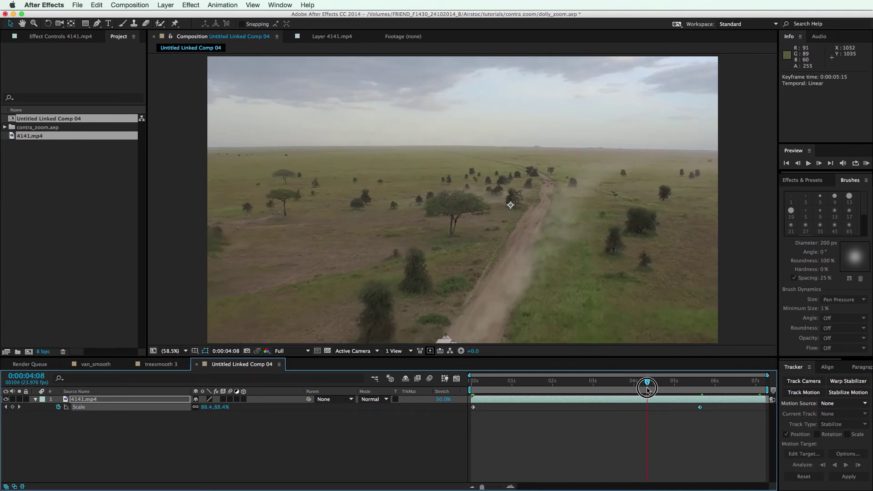
left_click_drag(700, 407, 647, 407)
left_click_drag(768, 389, 652, 394)
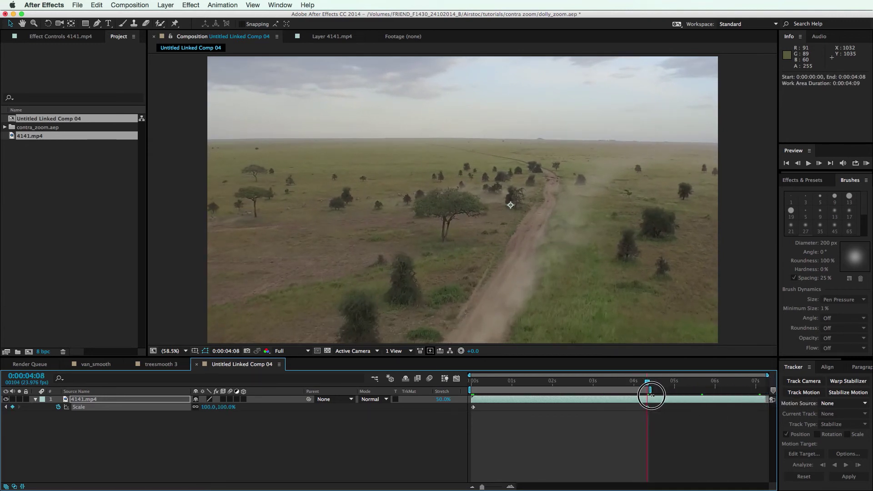
key("KP_0")
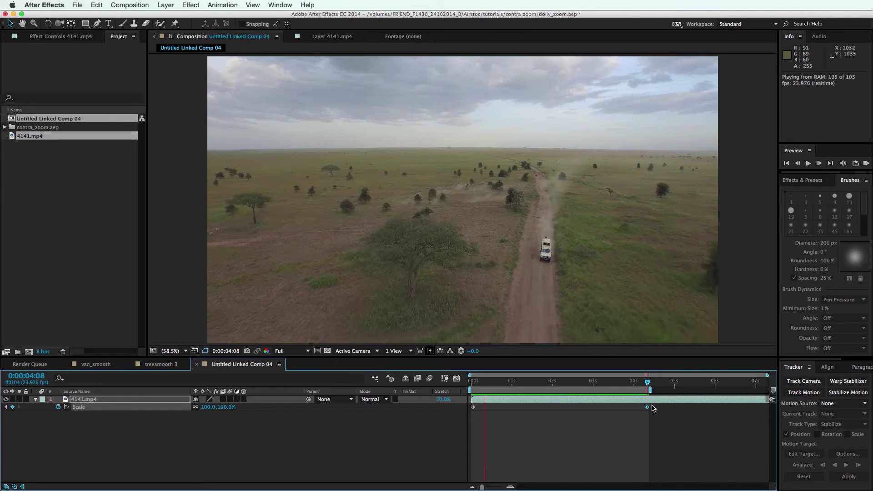
Step: Move the 100% Scale keyframe earlier to about 3.6 seconds, and preview with the work area ending there
left_click_drag(647, 407, 401, 384)
left_click(618, 384)
key("n")
key("KP_0")
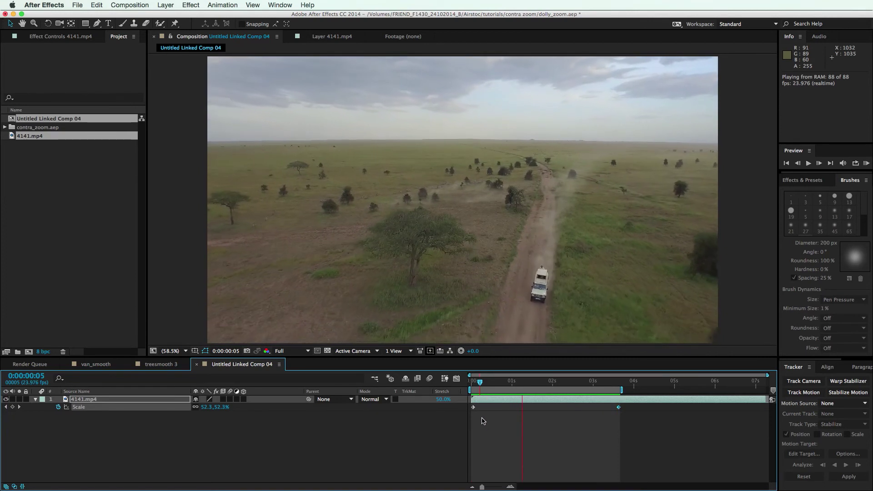
Step: Apply Easy Ease to the first Scale keyframe and move it to 0:00:00:00
left_click(474, 408)
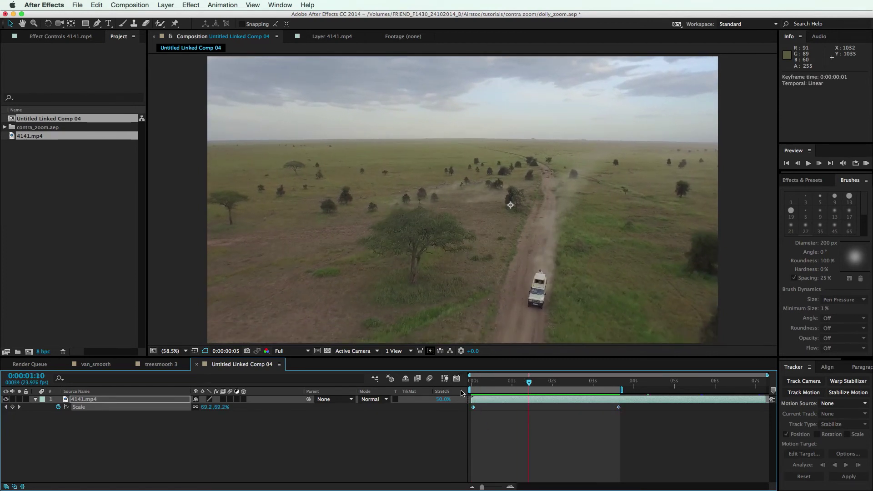
key("F9")
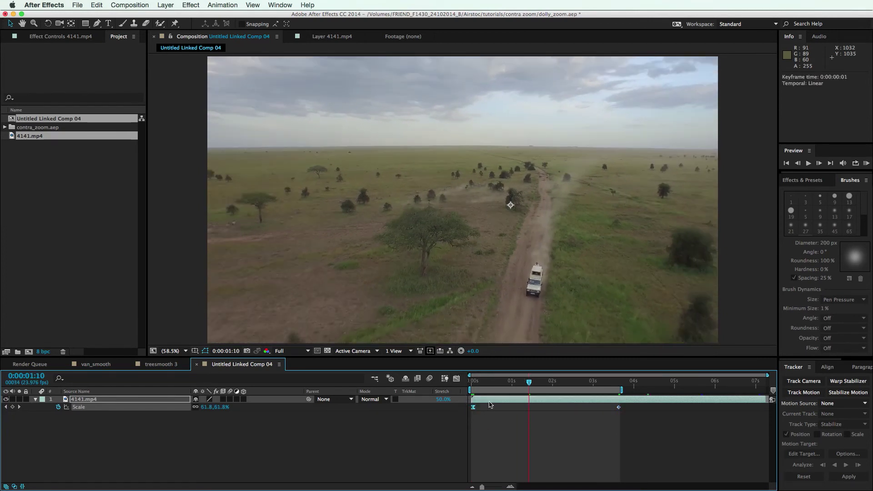
left_click_drag(474, 382, 441, 380)
left_click(474, 408)
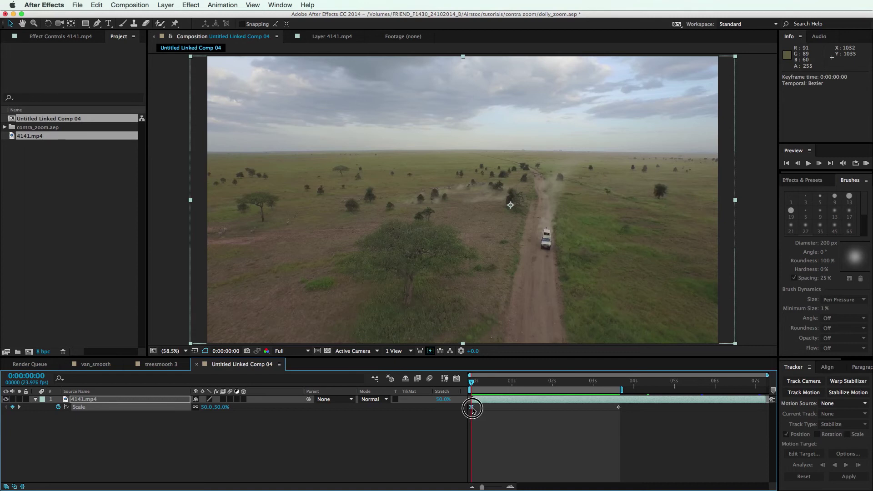
Step: Shorten the first Scale keyframe's outgoing ease handle in the graph editor and preview the eased zoom
left_click(457, 379)
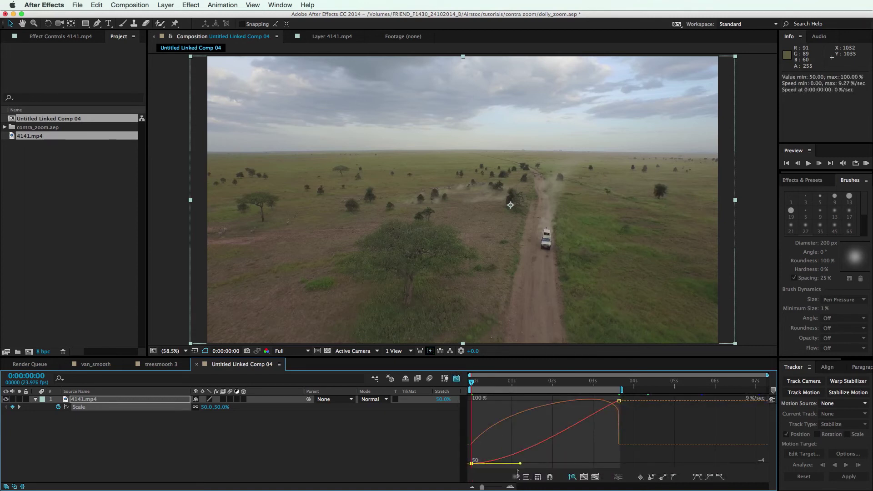
left_click_drag(521, 464, 502, 464)
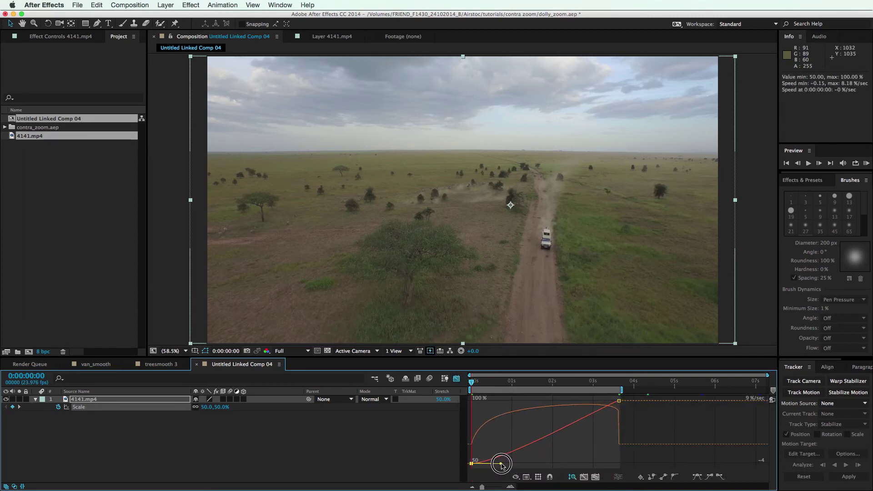
left_click(457, 379)
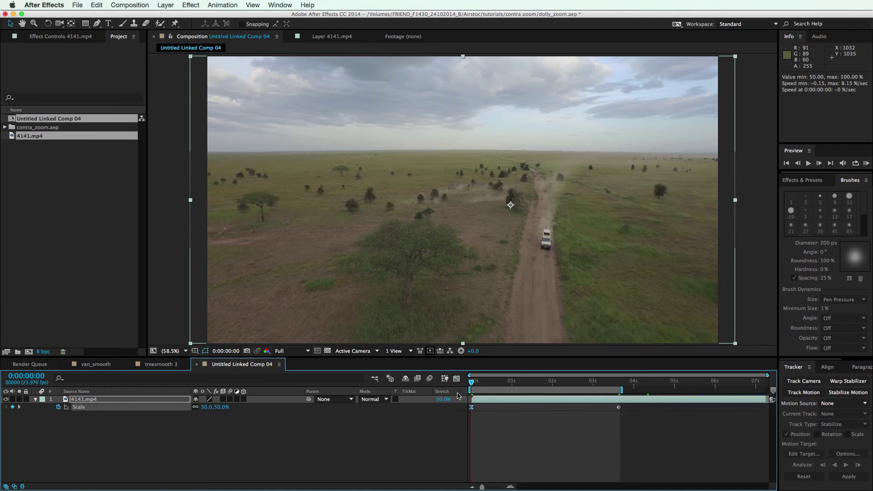
key("space")
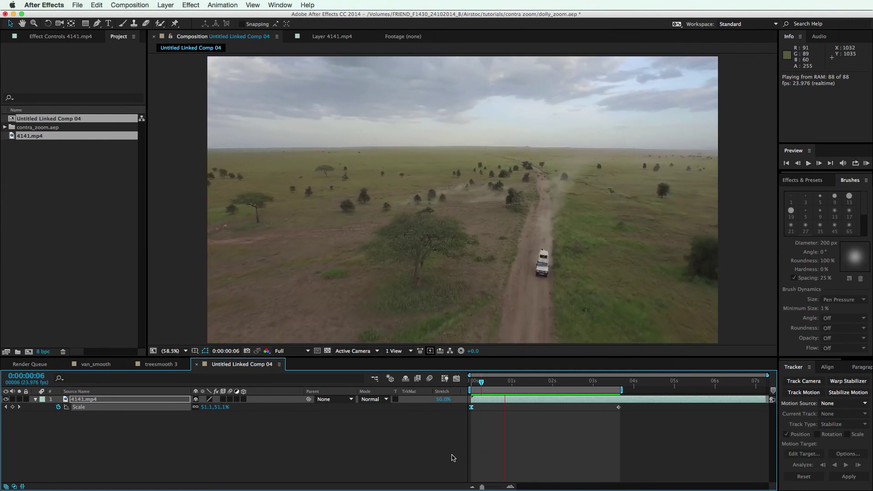
left_click(495, 439)
Step: Switch to Premiere Pro and return to the start of the dolly zoom Examples sequence
key("super+Tab")
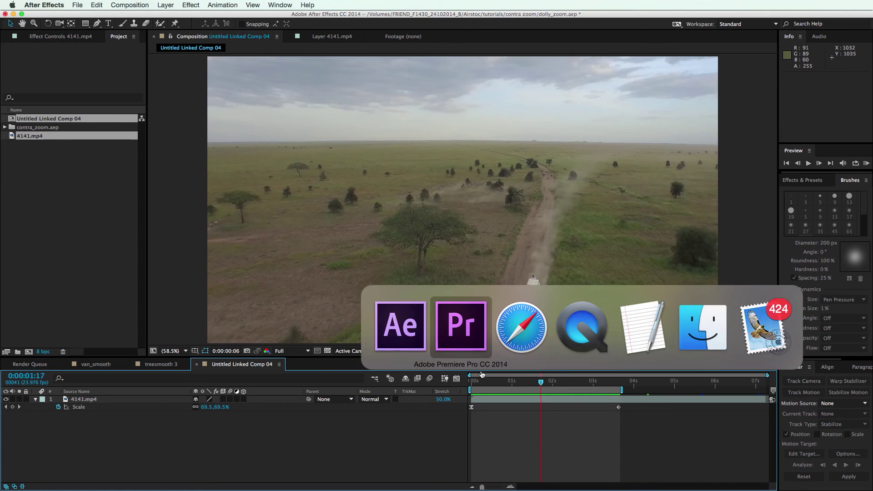
left_click(468, 328)
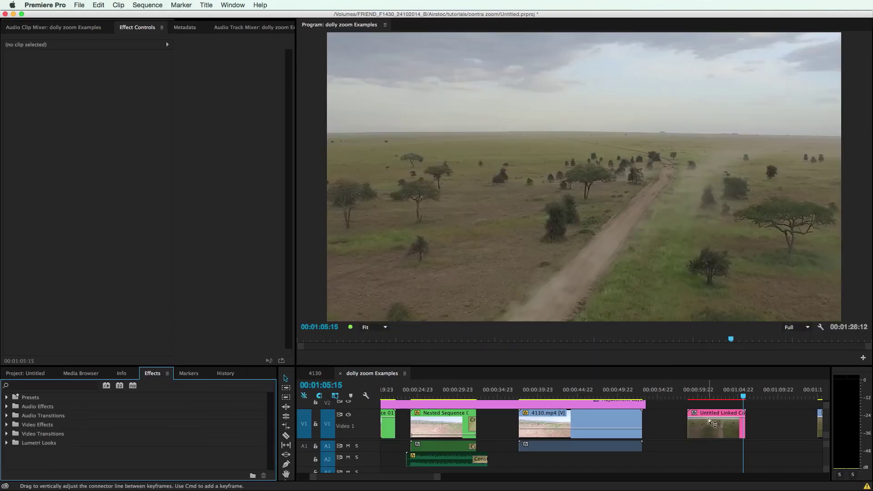
scroll(438, 407, "left", 3)
left_click(438, 408)
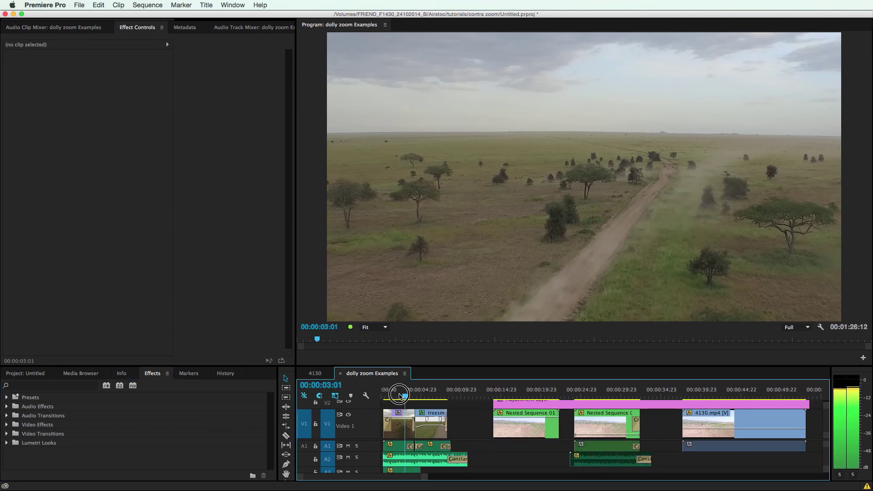
key("Home")
left_click(454, 423)
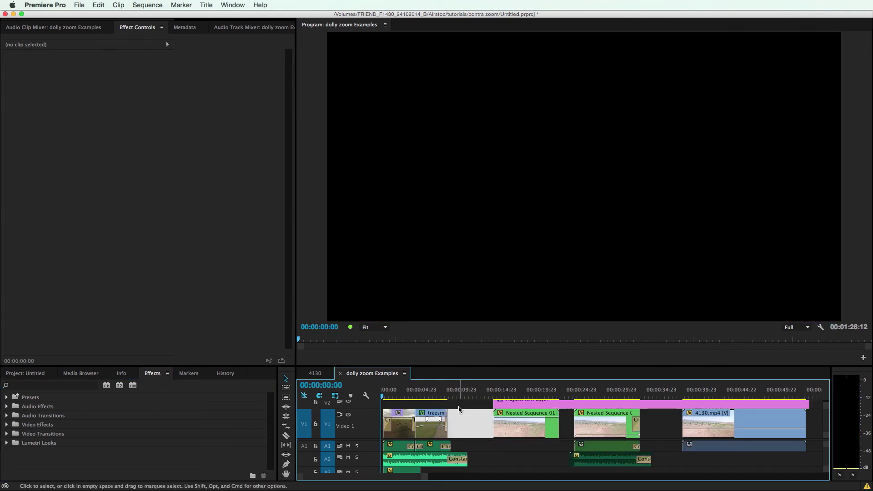